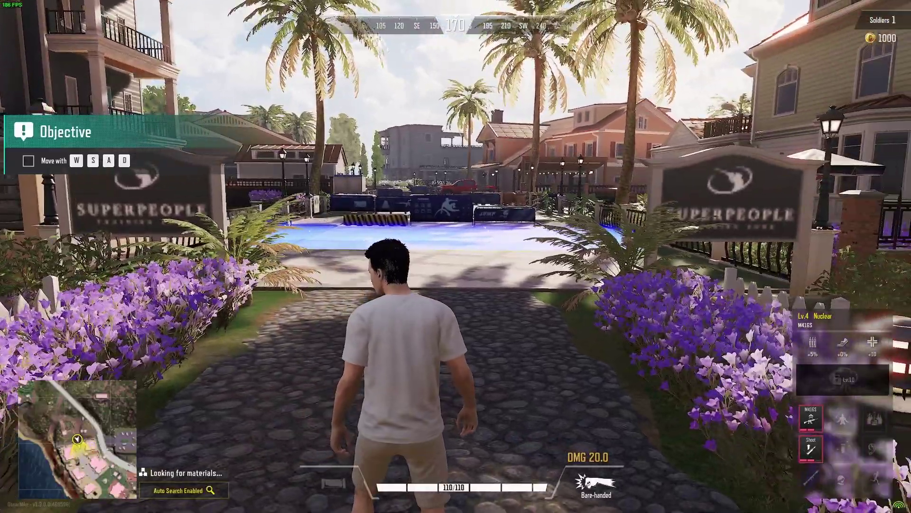
{"action": "key", "text": "w"}
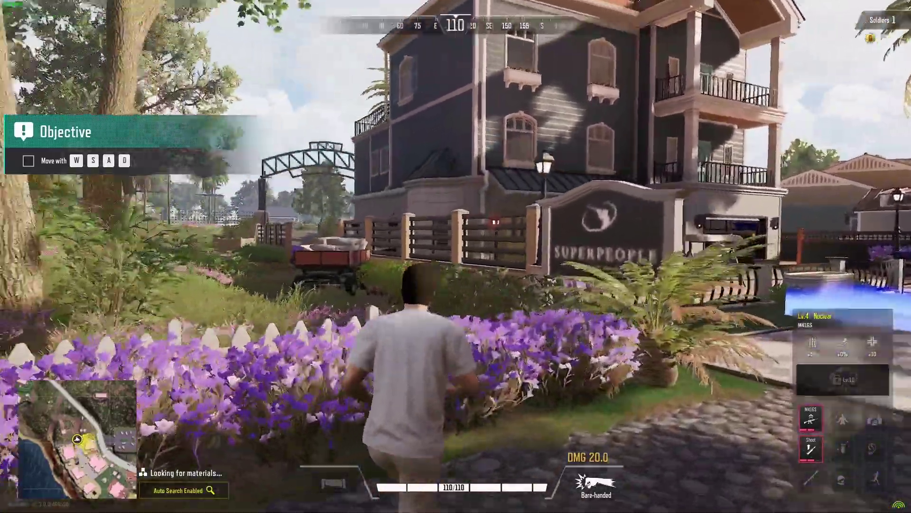
{"action": "key", "text": "w"}
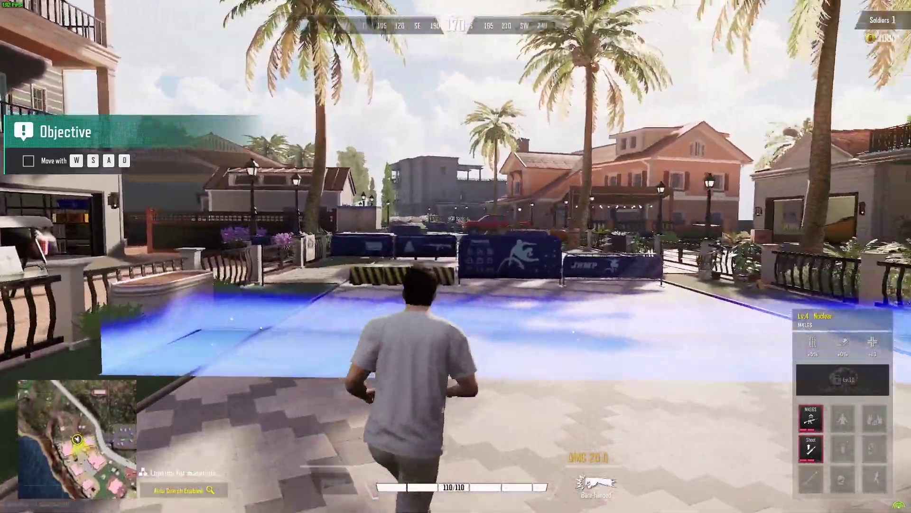
{"action": "key", "text": "w"}
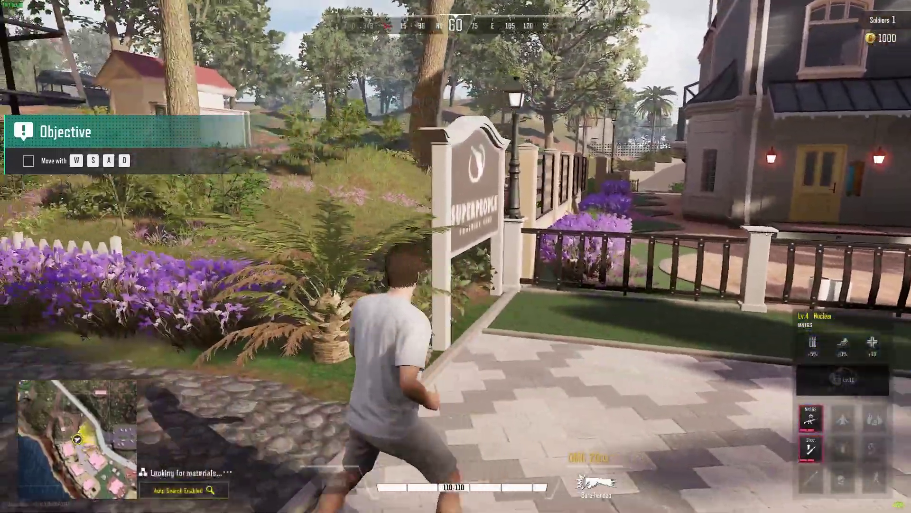
{"action": "key", "text": "w"}
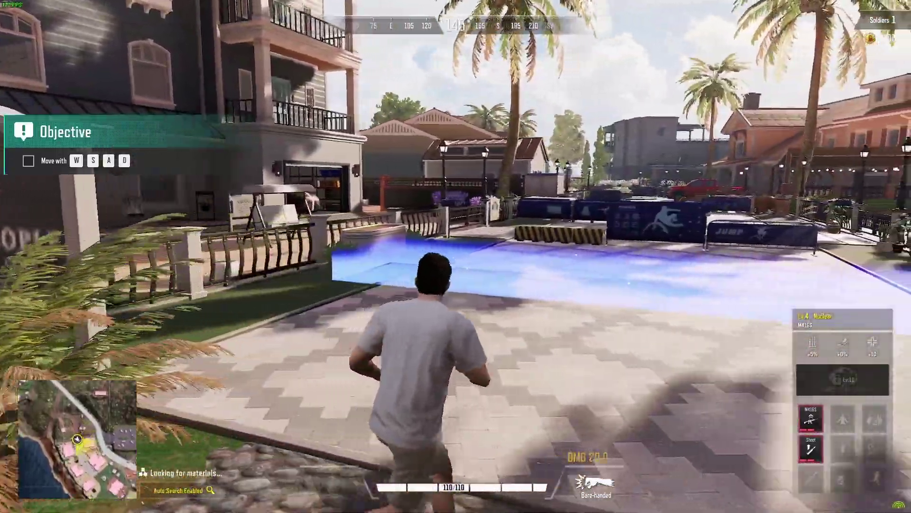
{"action": "key", "text": "w"}
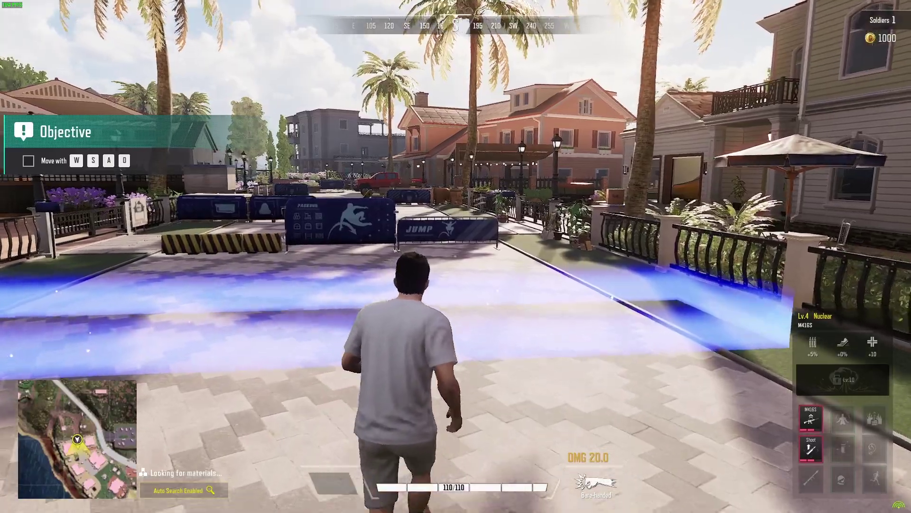
{"action": "key", "text": "w"}
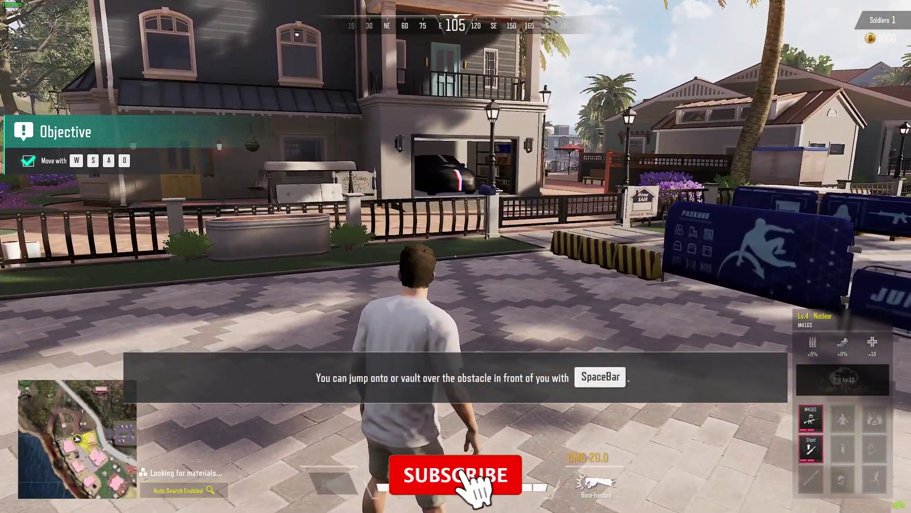
{"action": "key", "text": "w"}
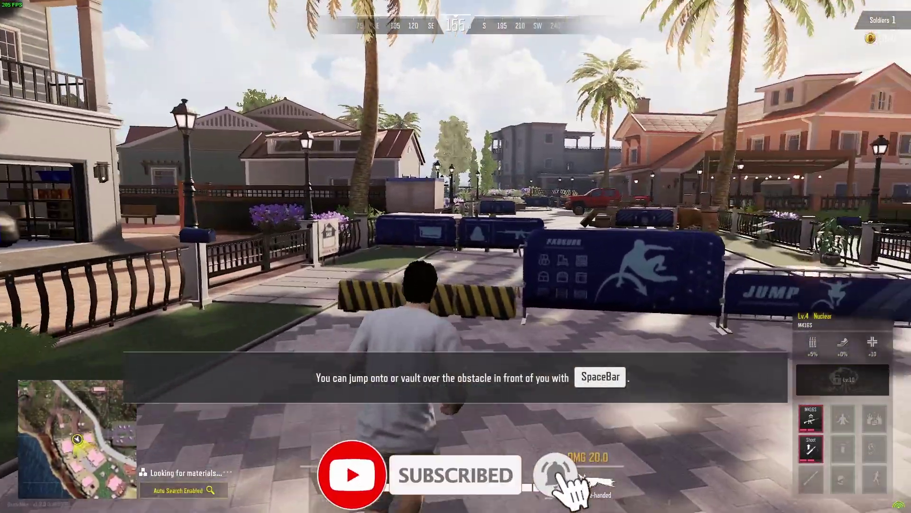
{"action": "key", "text": "w"}
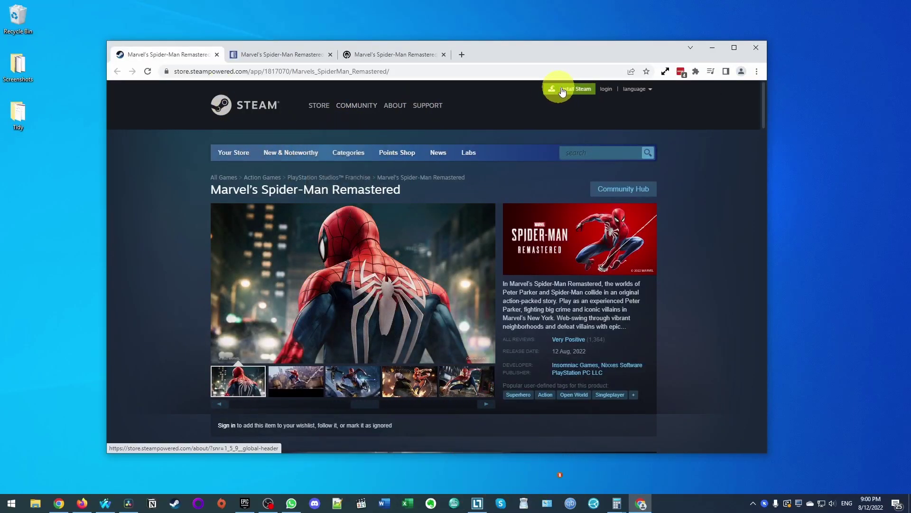
Step: Download the Windows Steam installer from the Steam website and run SteamSetup.exe
{"action": "left_click", "coordinate": [245, 110]}
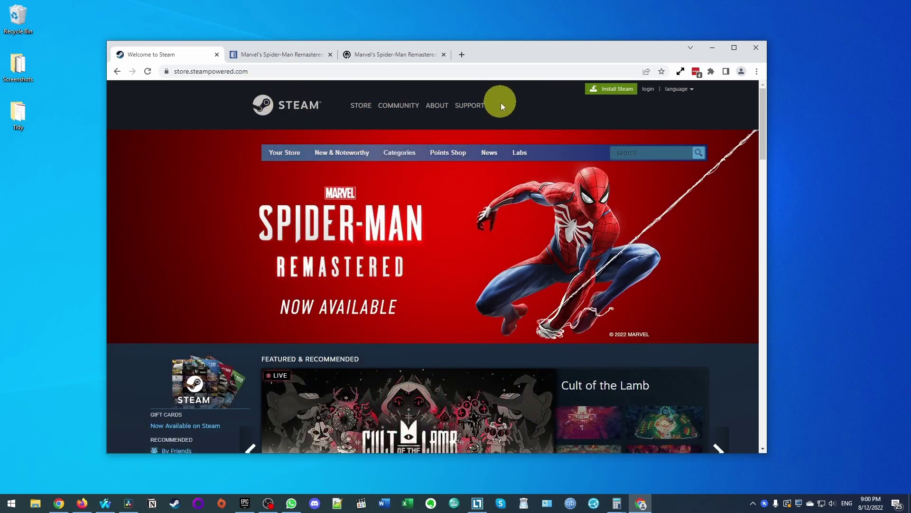
{"action": "left_click", "coordinate": [601, 90]}
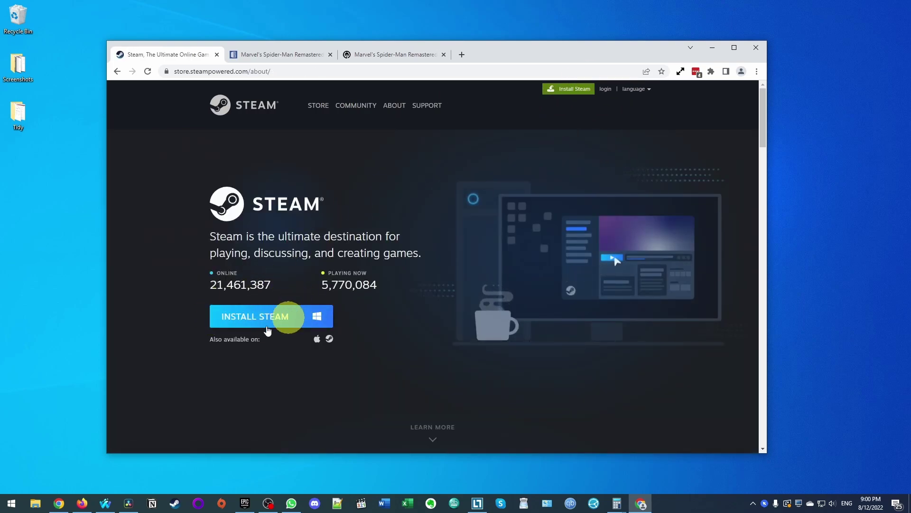
{"action": "left_click", "coordinate": [239, 316]}
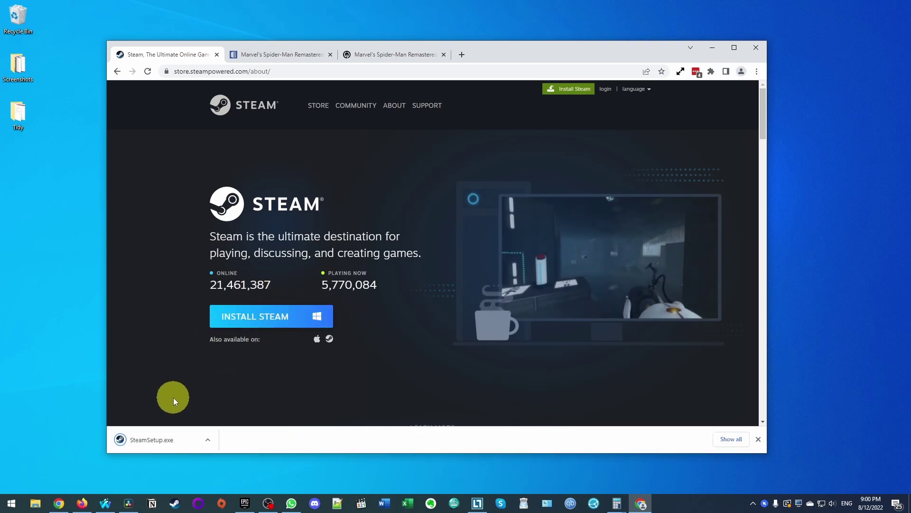
{"action": "left_click", "coordinate": [144, 441]}
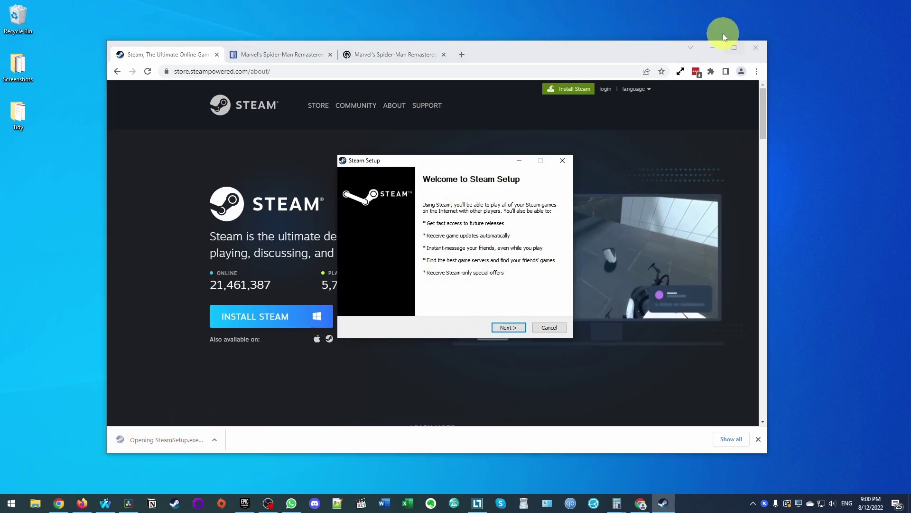
Step: Minimize the browser and complete Steam Setup with C:\Games\Steam as the destination folder, leaving Run Steam enabled
{"action": "left_click", "coordinate": [714, 48]}
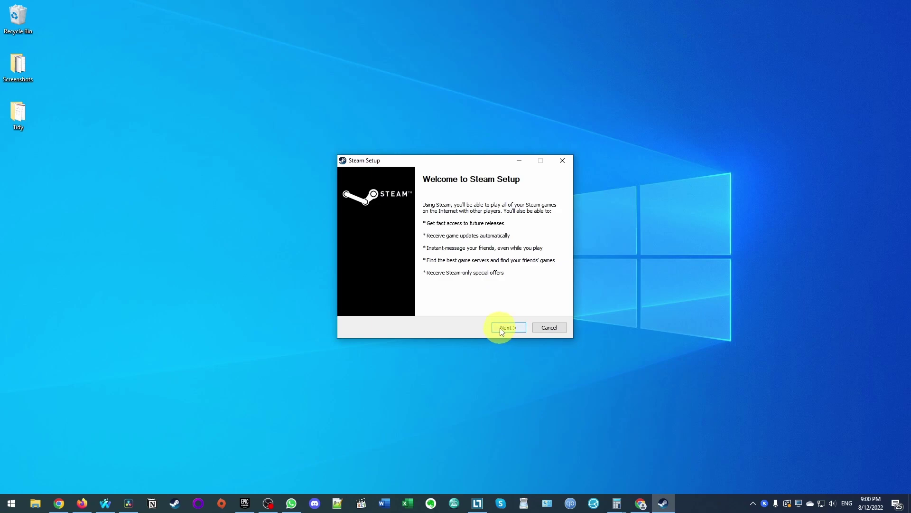
{"action": "left_click", "coordinate": [502, 330]}
{"action": "left_click", "coordinate": [504, 329]}
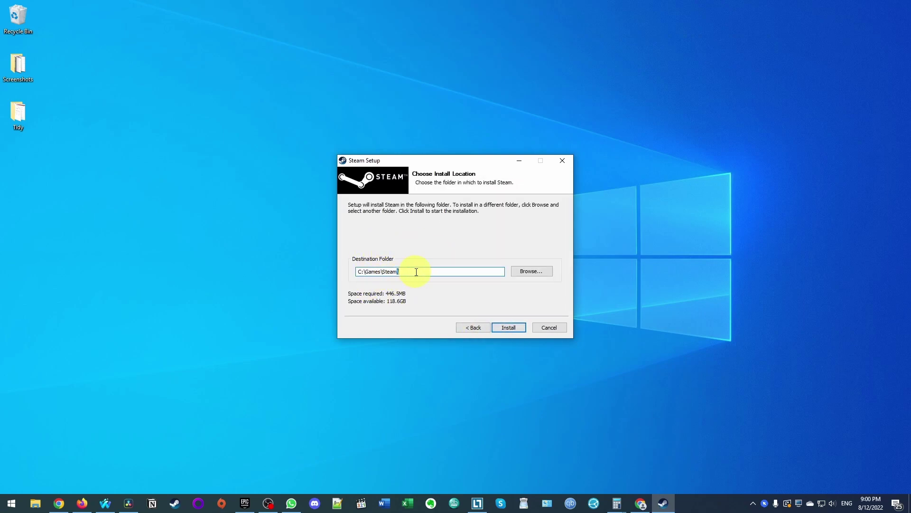
{"action": "left_click", "coordinate": [522, 330]}
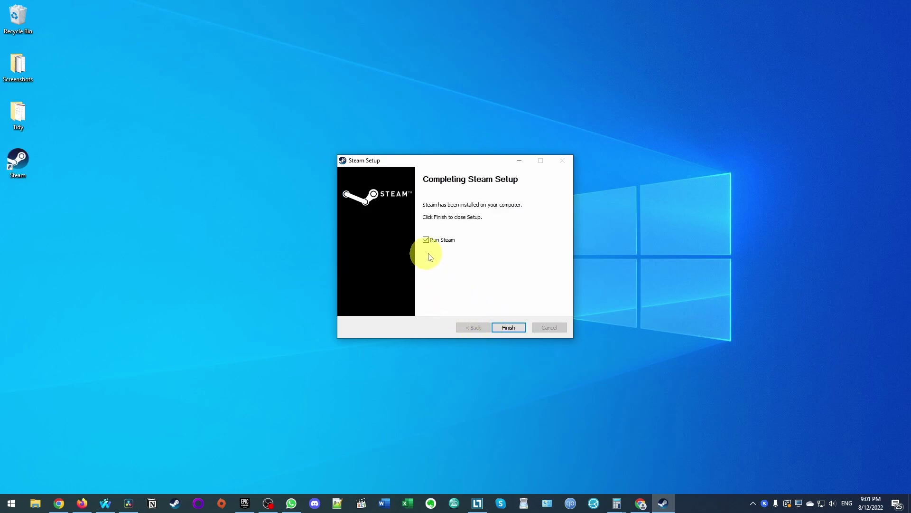
{"action": "left_click", "coordinate": [511, 328]}
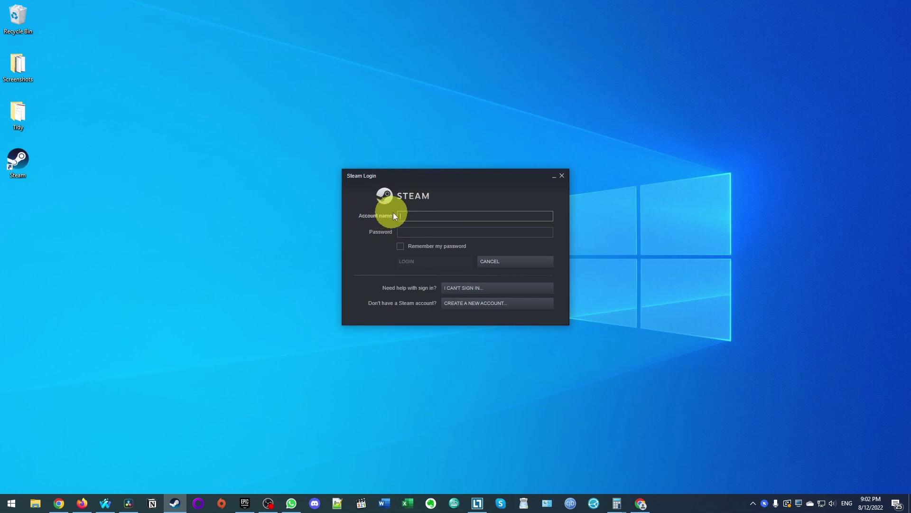
Step: Examine the Steam login fields and the new-account registration form, including its subscriber agreement, and return to the login window
{"action": "left_click", "coordinate": [418, 231]}
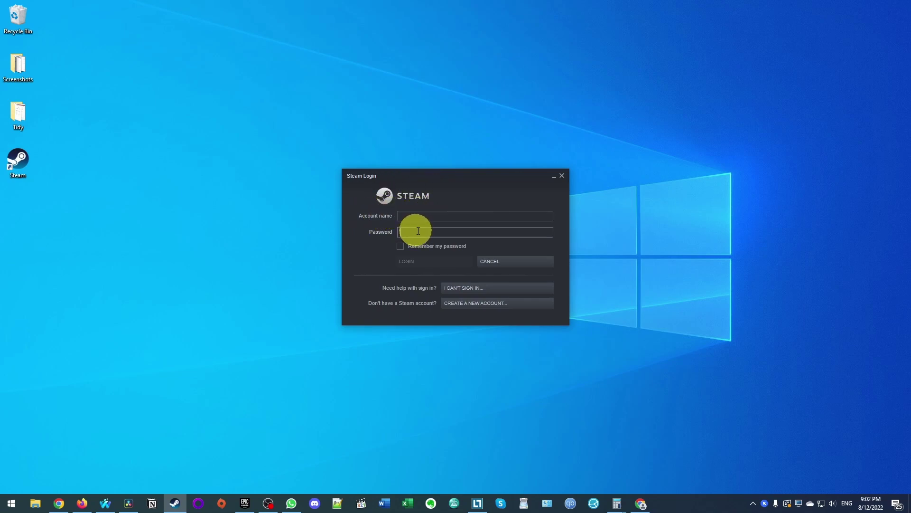
{"action": "left_click", "coordinate": [459, 304]}
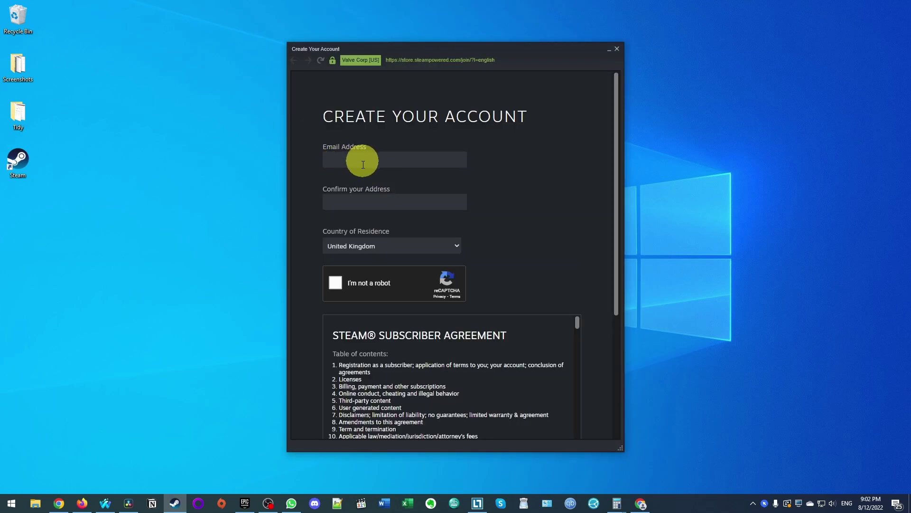
{"action": "scroll", "coordinate": [394, 237], "scroll_direction": "down", "scroll_amount": 5}
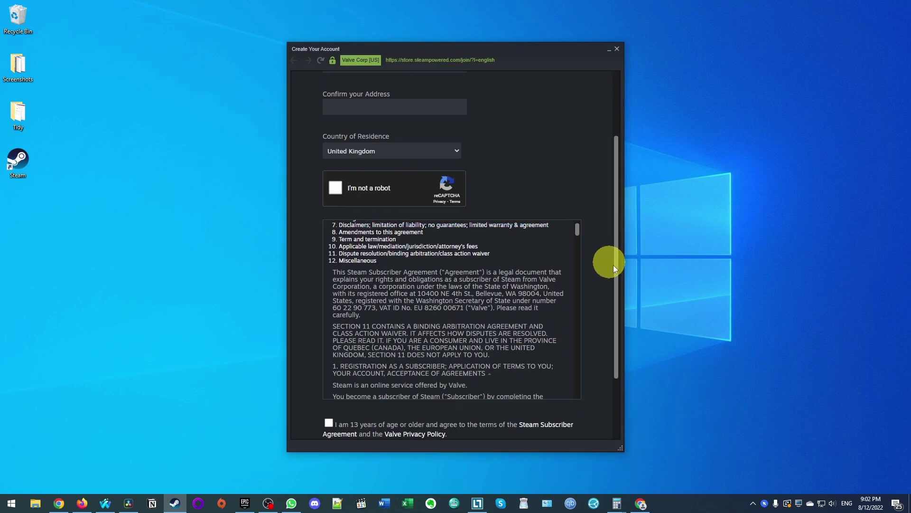
{"action": "scroll", "coordinate": [613, 264], "scroll_direction": "down", "scroll_amount": 3}
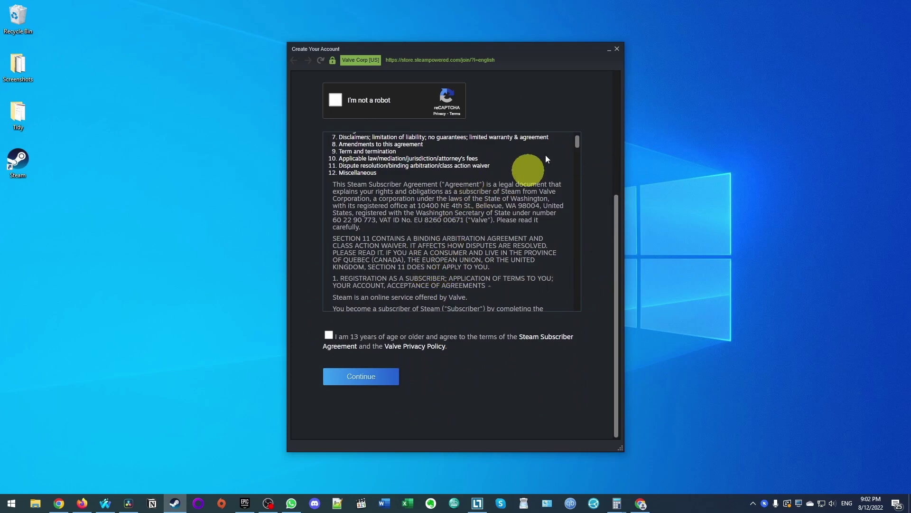
{"action": "left_click", "coordinate": [617, 49]}
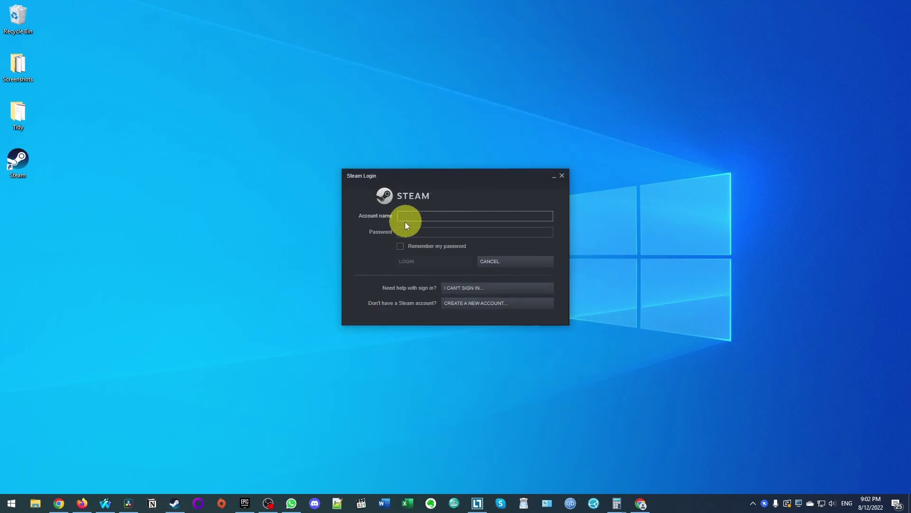
{"action": "left_click", "coordinate": [422, 247]}
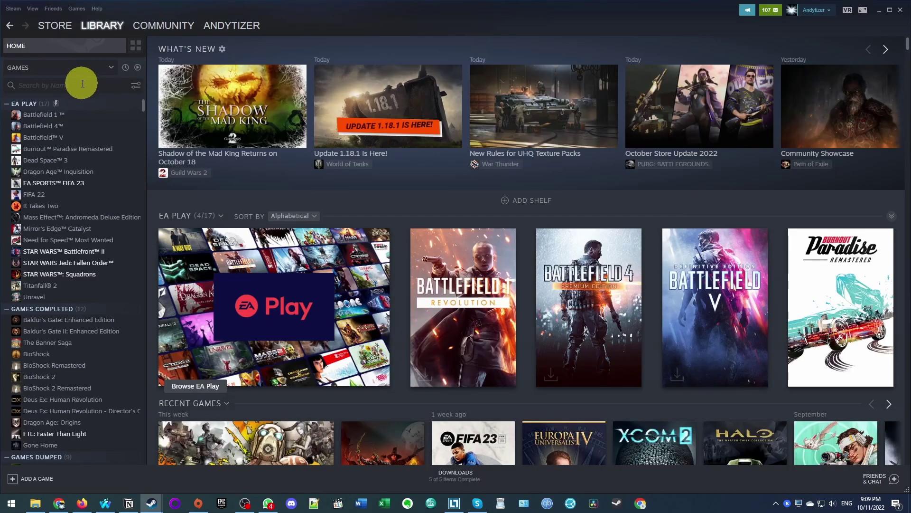
Step: Search the Steam store for "super people" and open the SUPER PEOPLE game page
{"action": "left_click", "coordinate": [64, 30]}
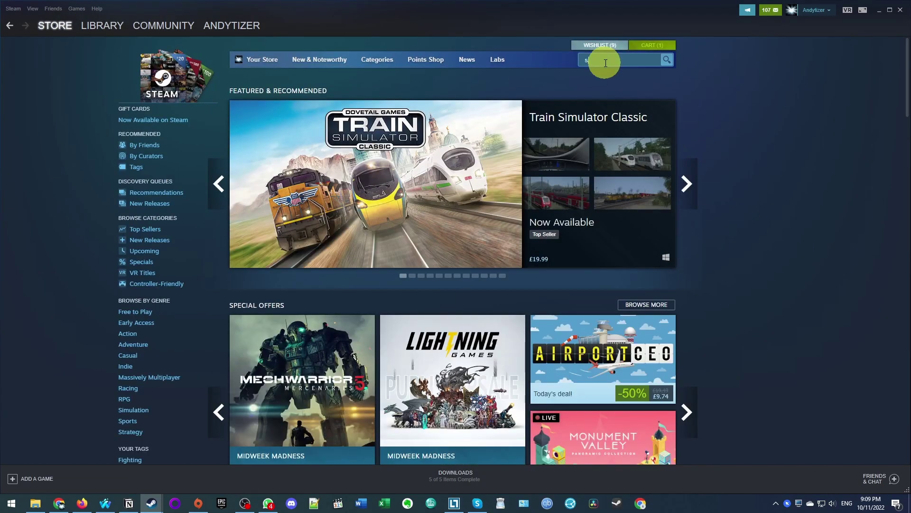
{"action": "left_click", "coordinate": [605, 63]}
{"action": "type", "text": "super people"}
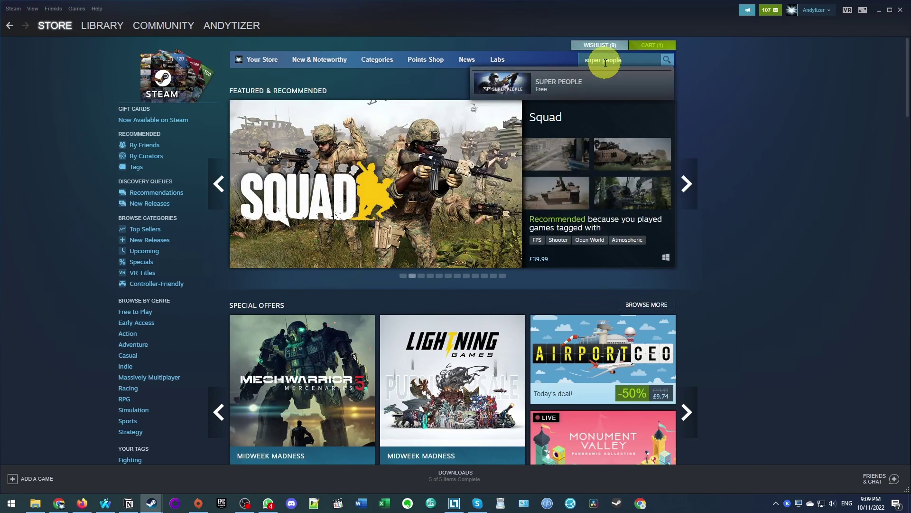
{"action": "left_click", "coordinate": [557, 85]}
Step: Install SUPER PEOPLE under G:\SteamLibrary without shortcuts, accept its licence agreement, and open the downloads list
{"action": "scroll", "coordinate": [377, 234], "scroll_direction": "down", "scroll_amount": 5}
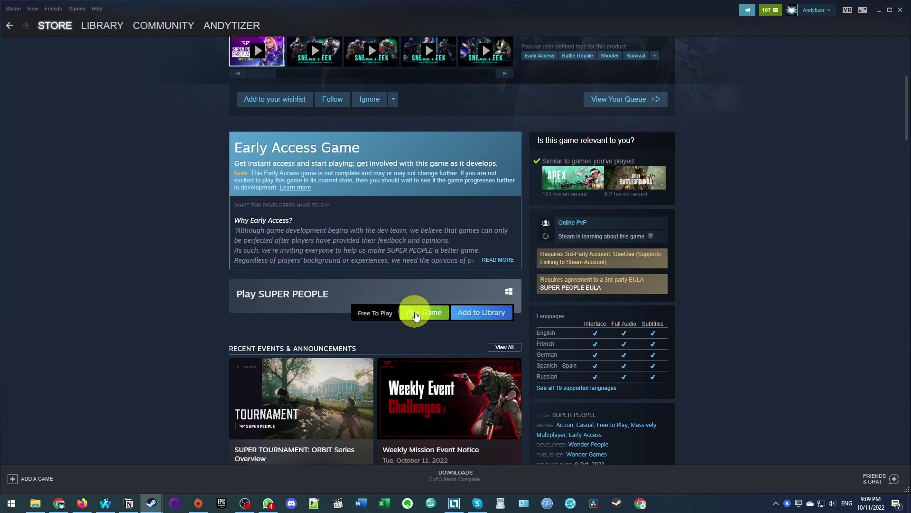
{"action": "left_click", "coordinate": [416, 313]}
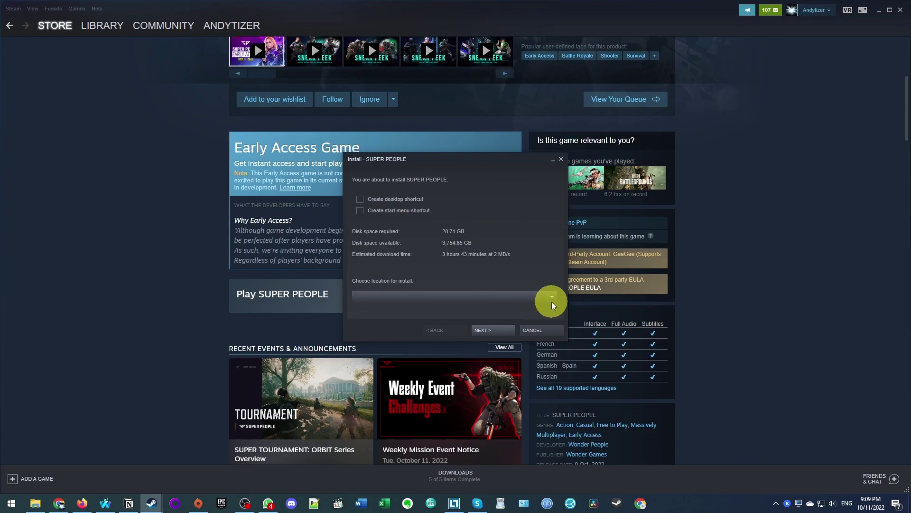
{"action": "left_click", "coordinate": [551, 297]}
{"action": "left_click", "coordinate": [417, 329]}
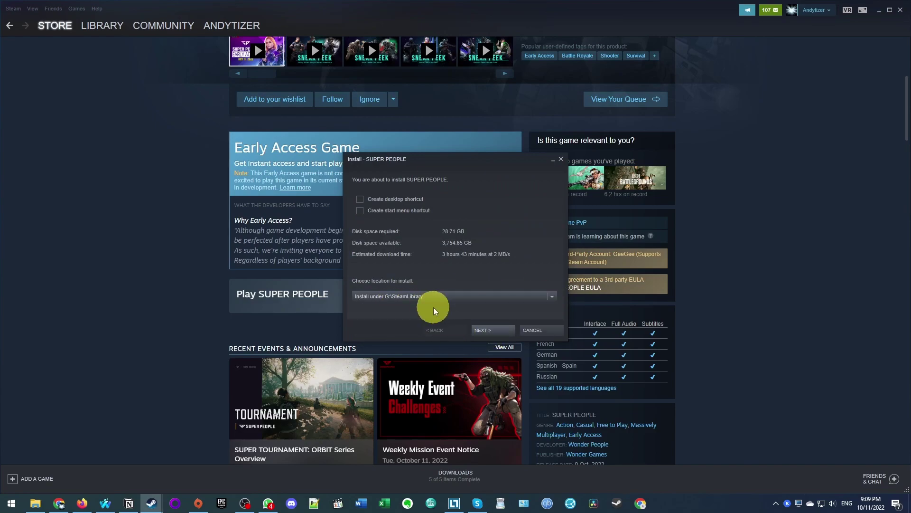
{"action": "left_click", "coordinate": [491, 331]}
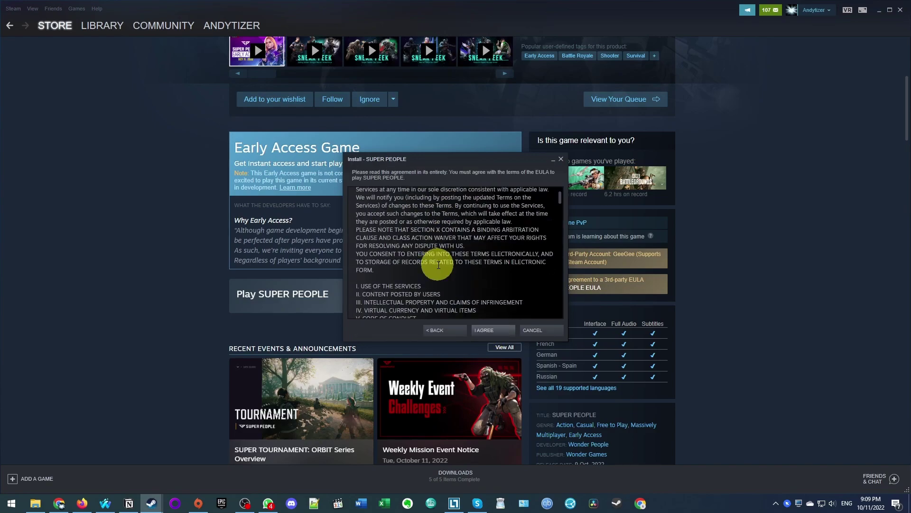
{"action": "scroll", "coordinate": [480, 323], "scroll_direction": "down", "scroll_amount": 3}
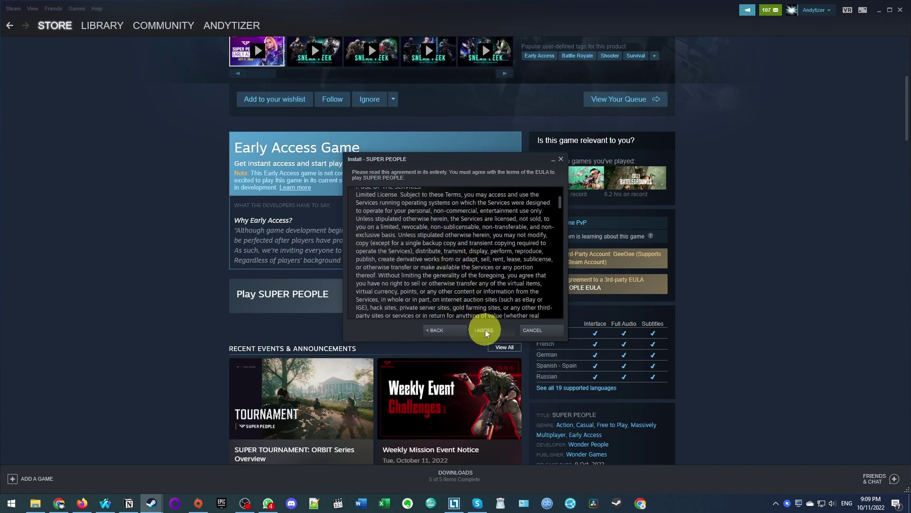
{"action": "left_click", "coordinate": [486, 330]}
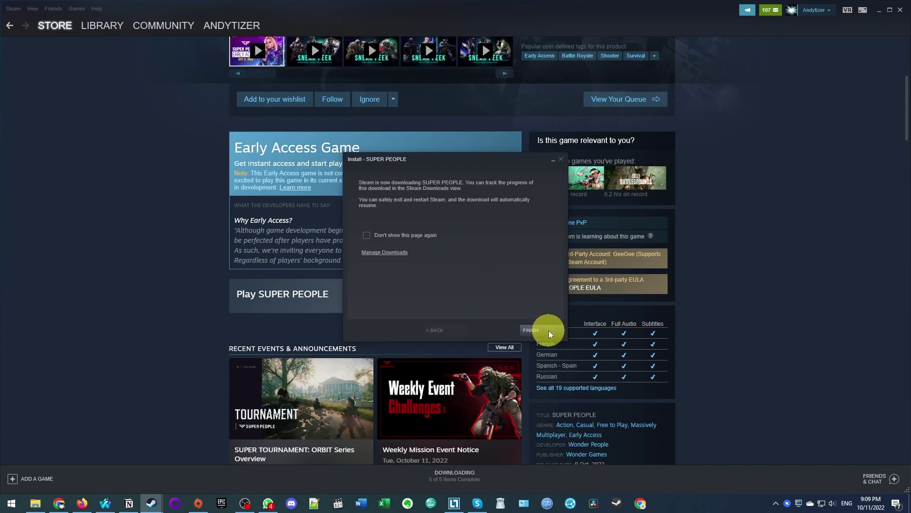
{"action": "left_click", "coordinate": [551, 332]}
{"action": "left_click", "coordinate": [463, 475]}
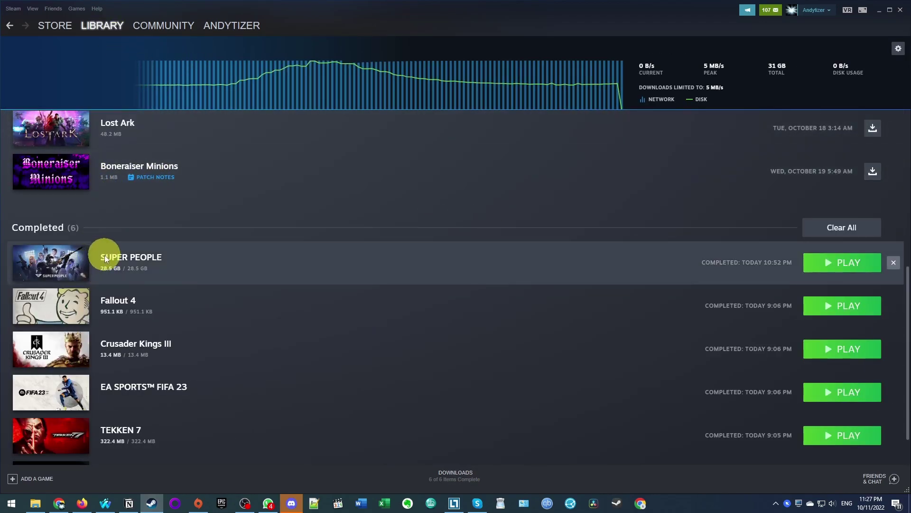
Step: Filter the game library by "super" and launch SUPER PEOPLE
{"action": "left_click", "coordinate": [107, 27]}
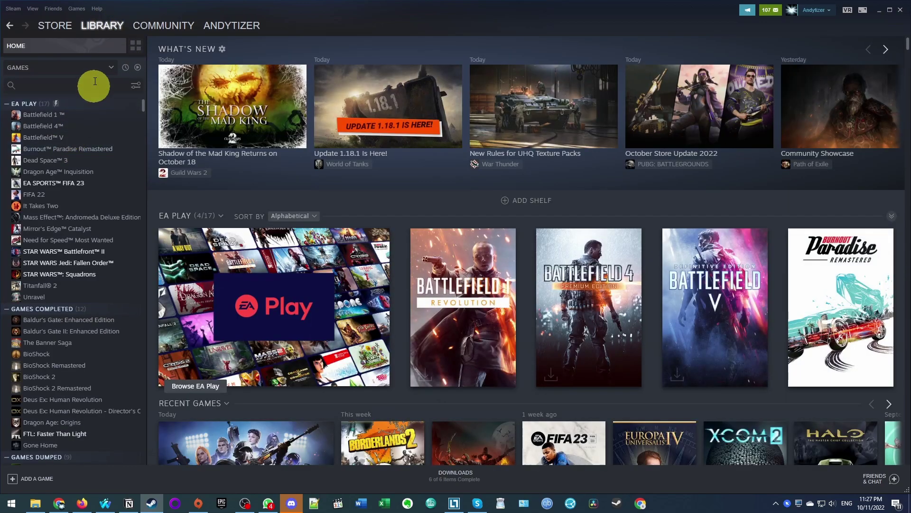
{"action": "left_click", "coordinate": [94, 82]}
{"action": "type", "text": "super"}
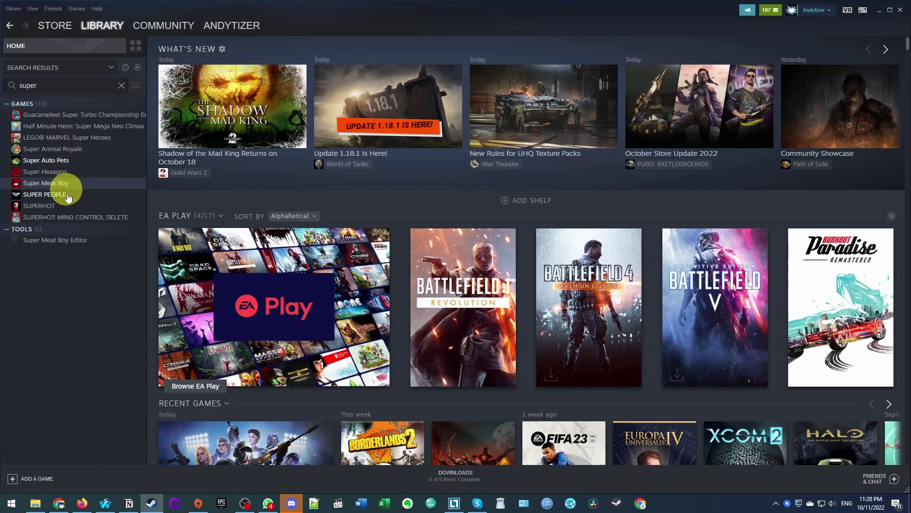
{"action": "left_click", "coordinate": [73, 198]}
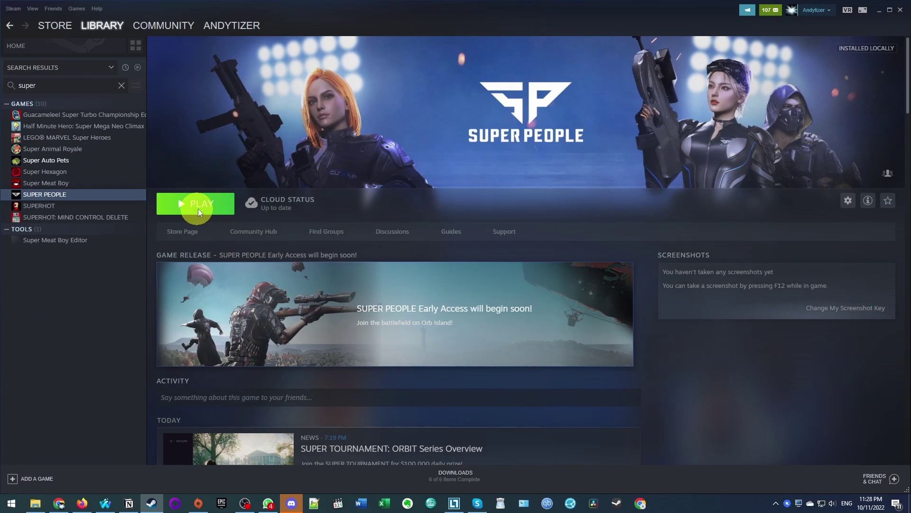
{"action": "left_click", "coordinate": [202, 207]}
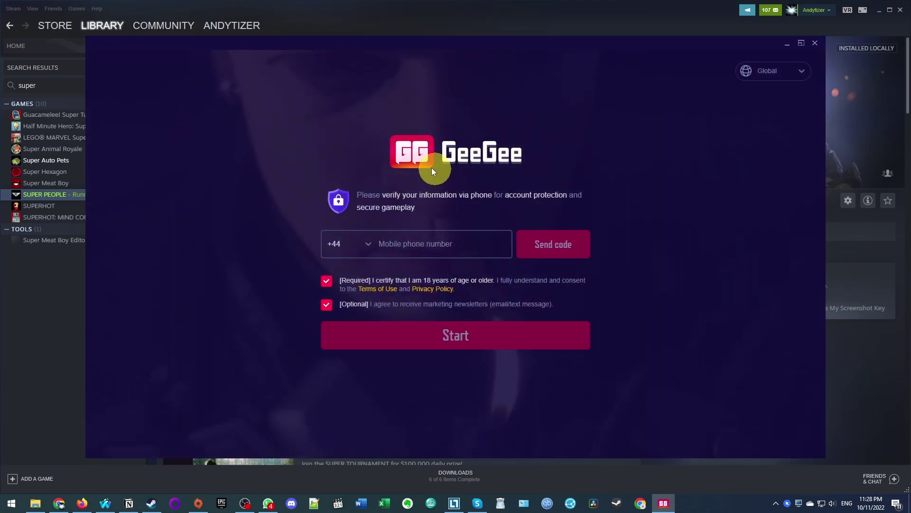
Step: Verify the GeeGee account by phone, entering the mobile phone number and the verification code that was sent
{"action": "left_click", "coordinate": [423, 241]}
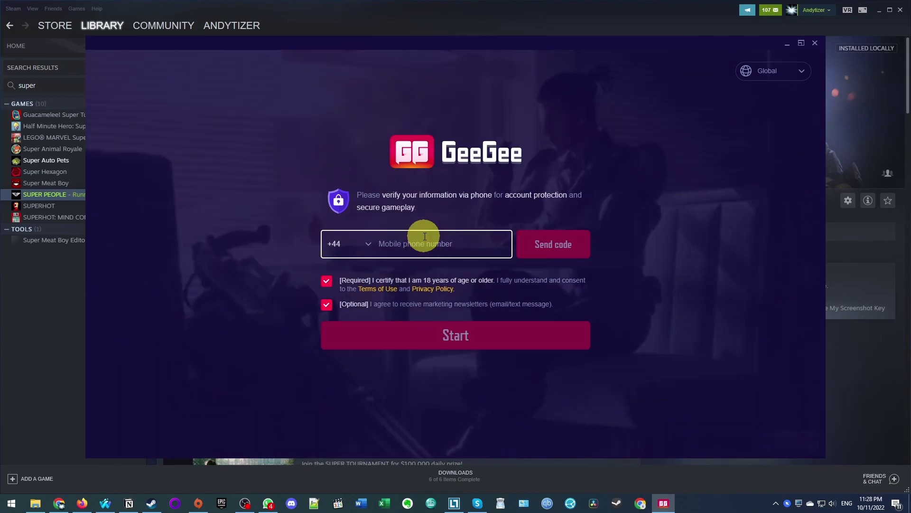
{"action": "left_click", "coordinate": [398, 236]}
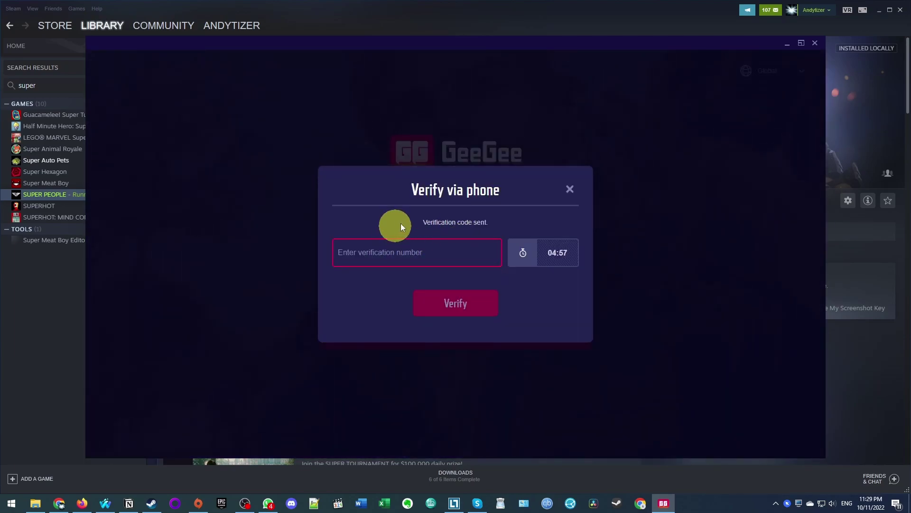
{"action": "left_click", "coordinate": [420, 240]}
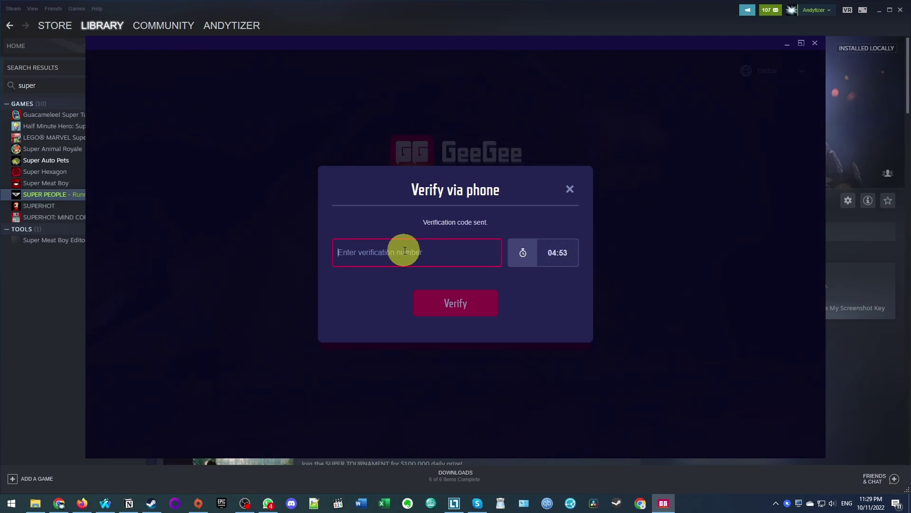
{"action": "key", "text": "ctrl+v"}
{"action": "left_click", "coordinate": [453, 302]}
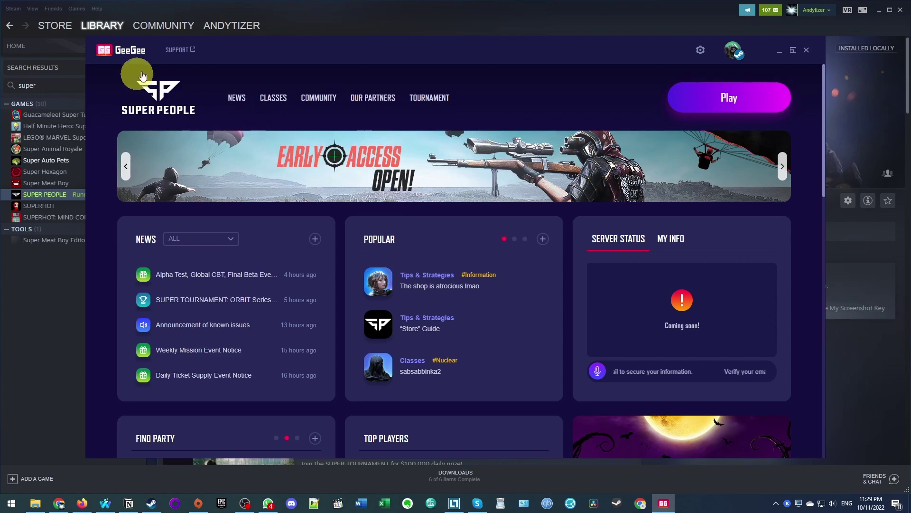
Step: Start SUPER PEOPLE from the launcher, registering United Kingdom and the verified e-mail address, and dismiss the benchmark result
{"action": "left_click", "coordinate": [734, 98]}
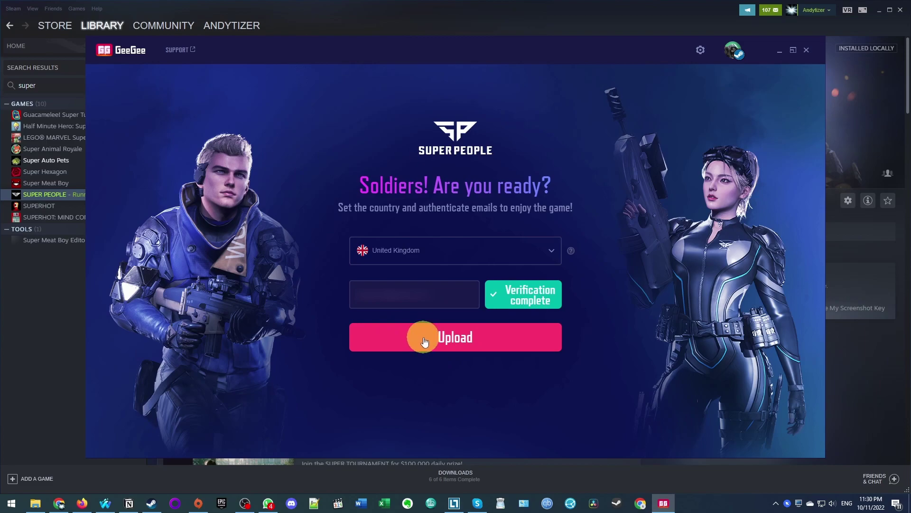
{"action": "left_click", "coordinate": [425, 342]}
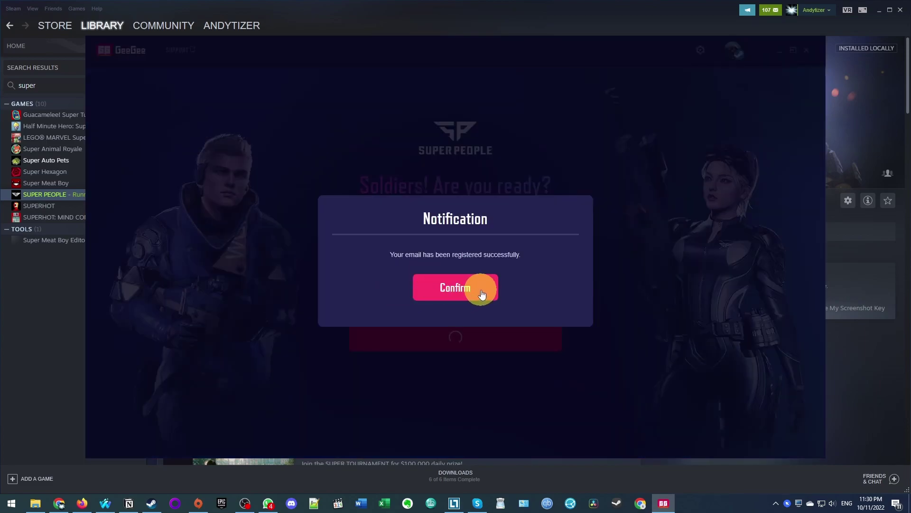
{"action": "left_click", "coordinate": [482, 295]}
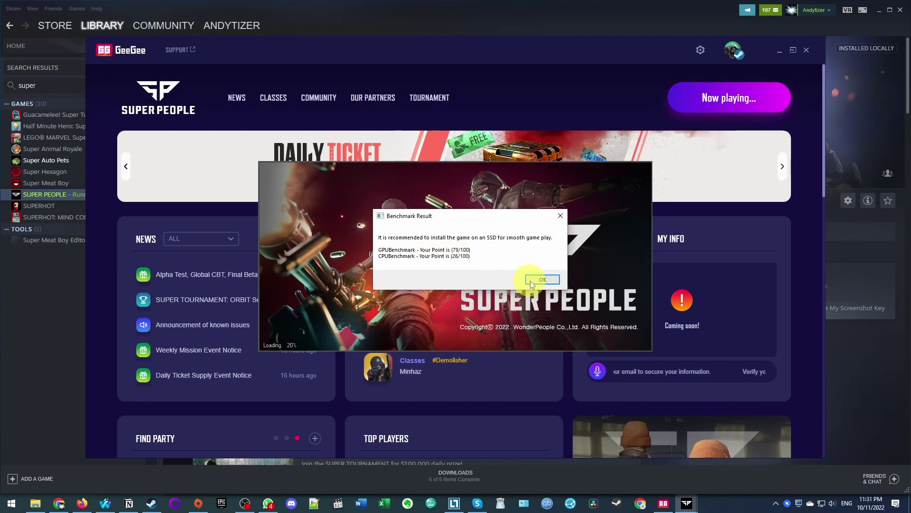
{"action": "left_click", "coordinate": [542, 280]}
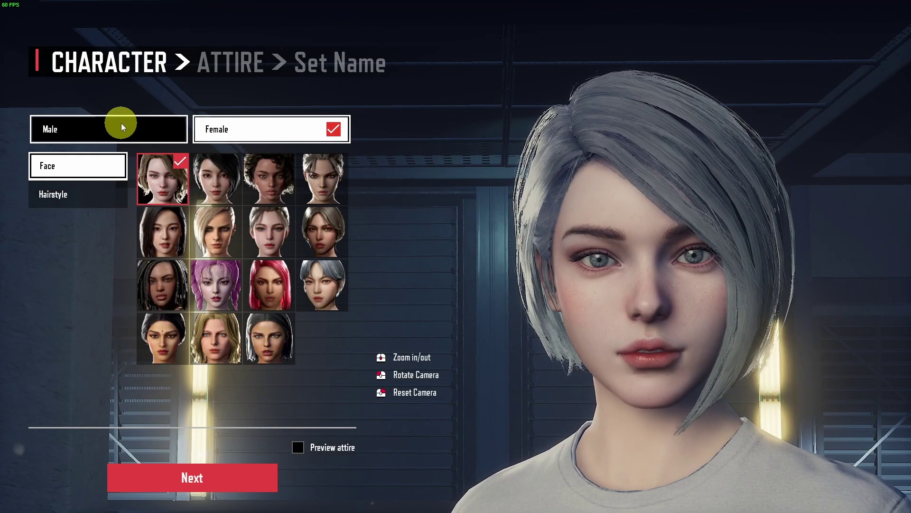
Step: Create a male character with the player's username and skip the tutorial video
{"action": "left_click", "coordinate": [122, 125]}
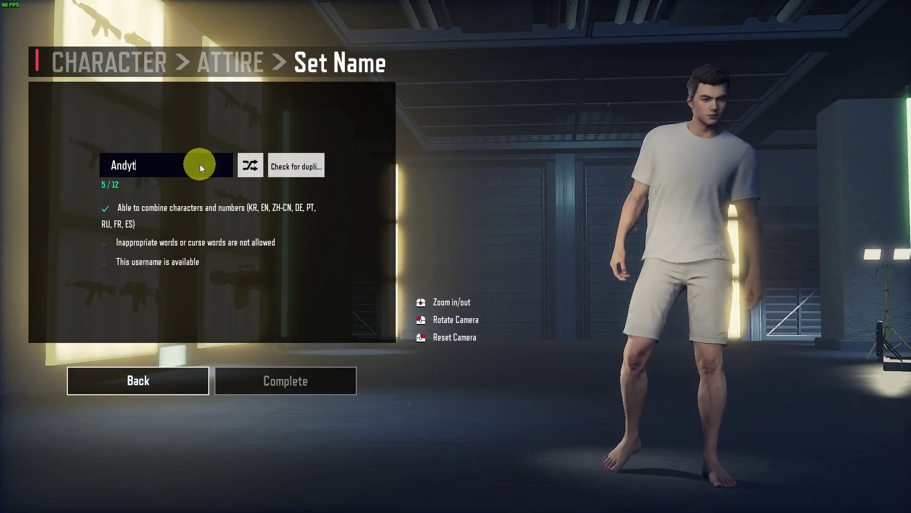
{"action": "type", "text": "izer"}
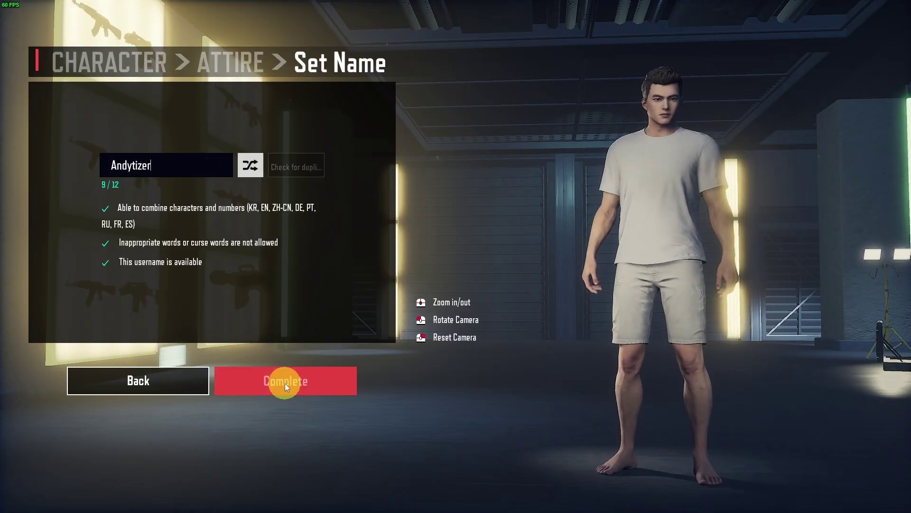
{"action": "left_click", "coordinate": [285, 383]}
{"action": "key", "text": "Escape"}
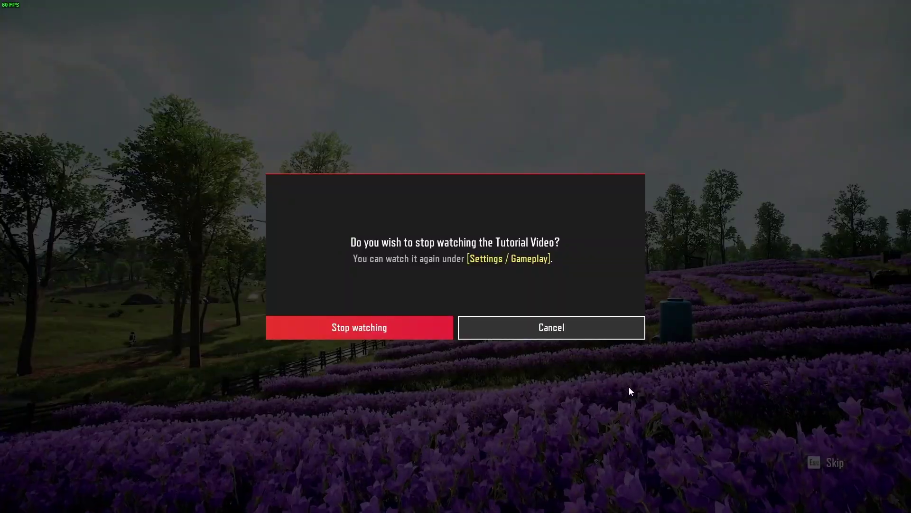
{"action": "left_click", "coordinate": [359, 327]}
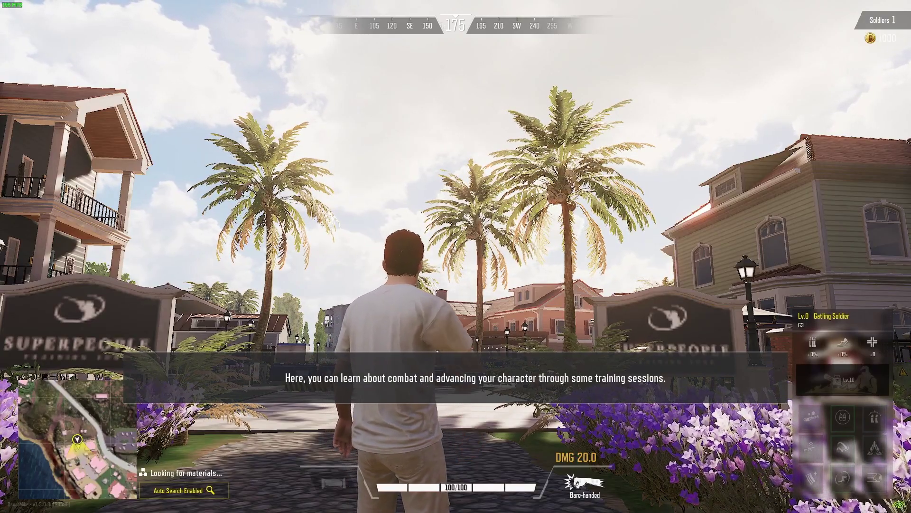